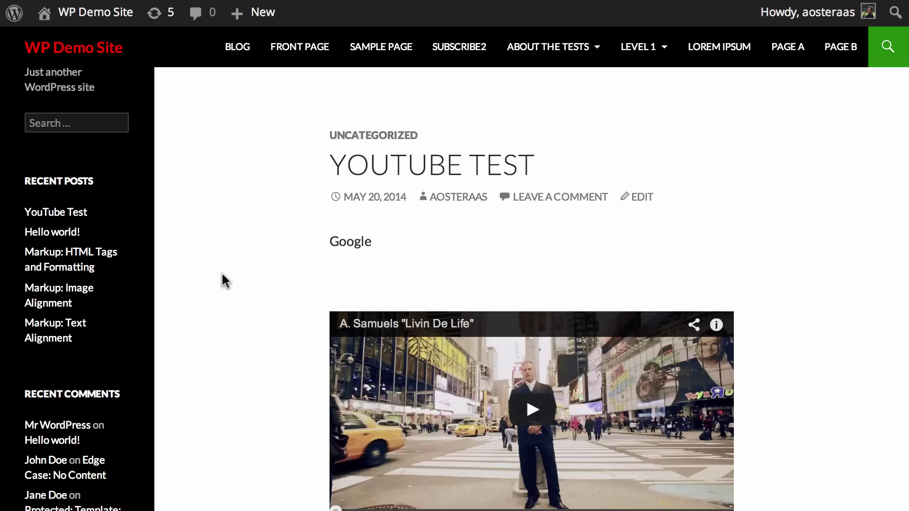
pyautogui.doubleClick(346, 245)
pyautogui.click(339, 242)
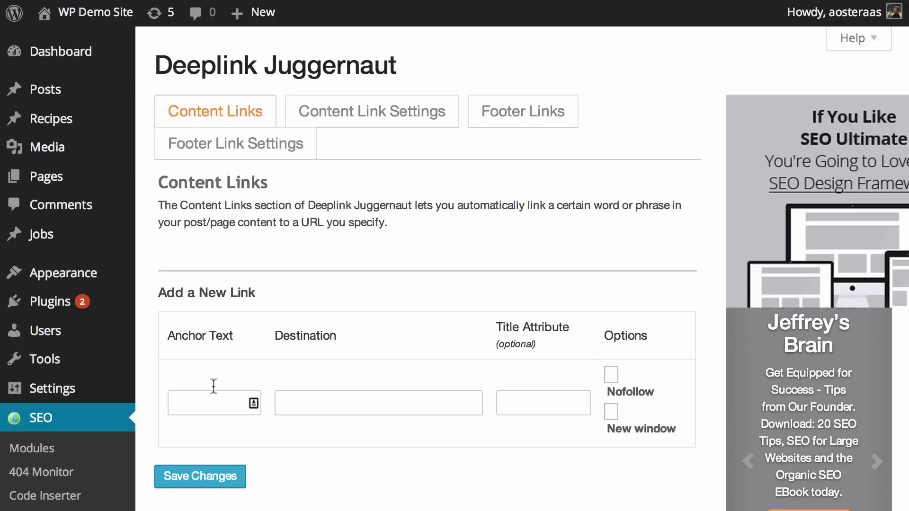
pyautogui.click(209, 396)
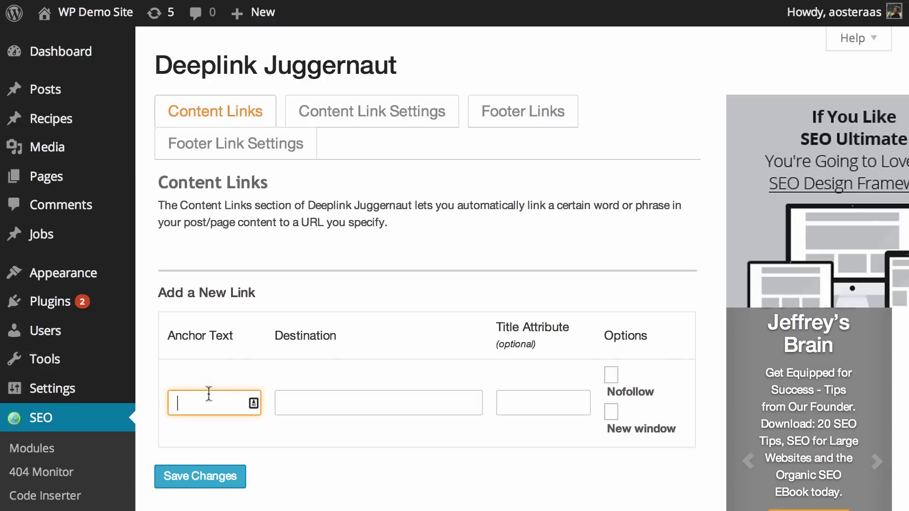
pyautogui.write('Google')
pyautogui.press('Tab')
pyautogui.write('http://www.c://www.coogle.com')
# Save the Google autolink and check that it is listed
pyautogui.scroll(-3, 403, 348)
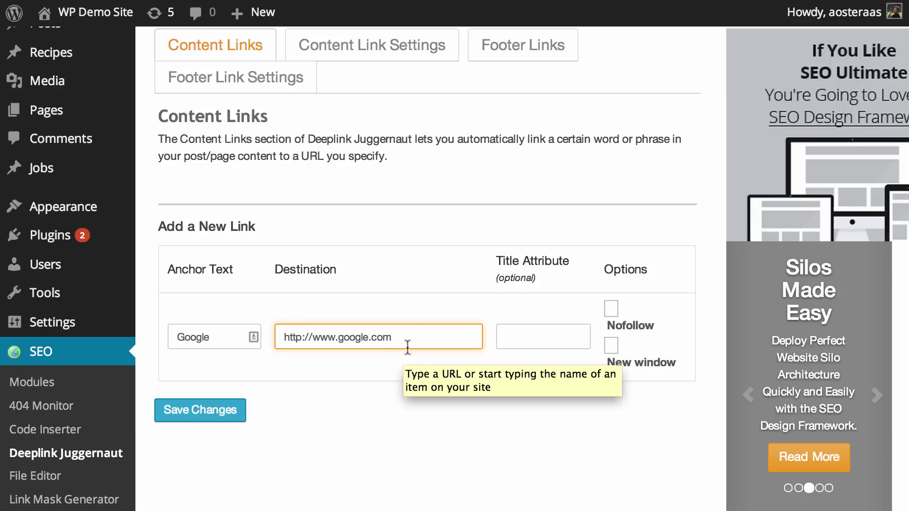
pyautogui.click(230, 416)
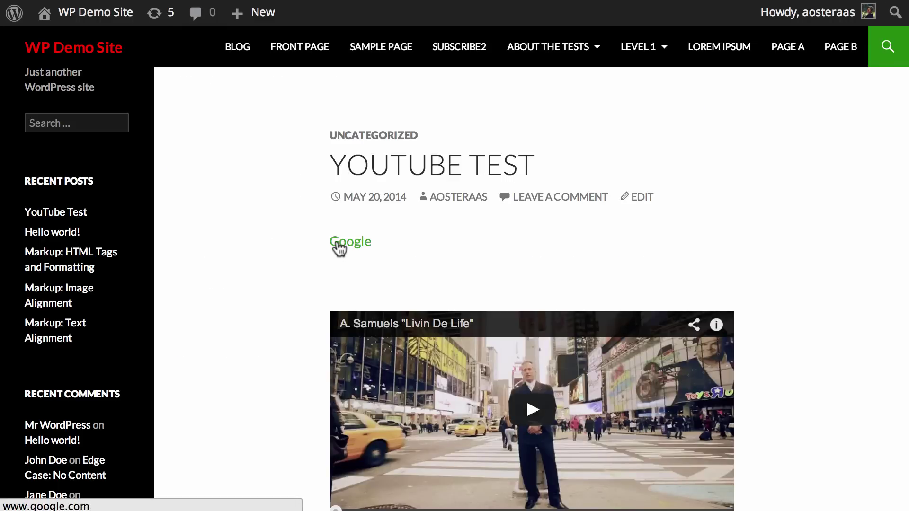
pyautogui.scroll(-10, 260, 254)
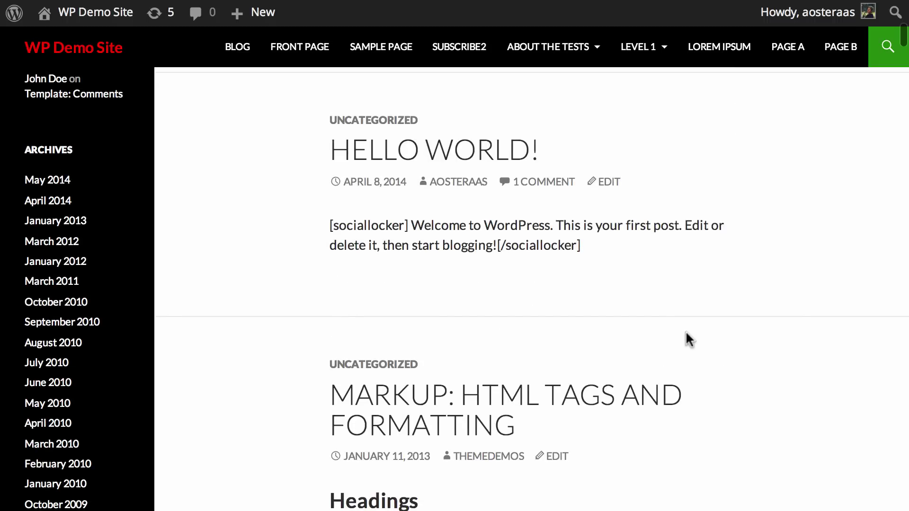
pyautogui.scroll(10, 685, 332)
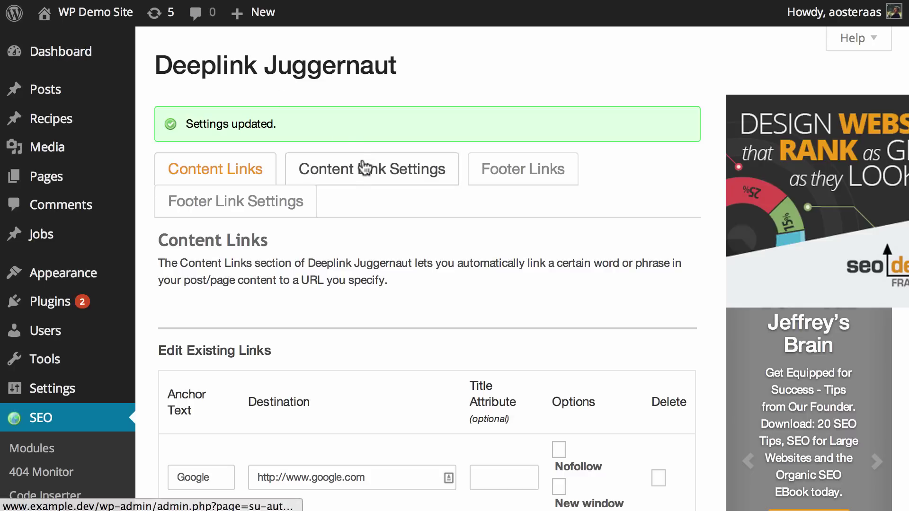
# Allow self-linking and limit repeats to 2 per anchor text and 1 per destination
pyautogui.click(363, 167)
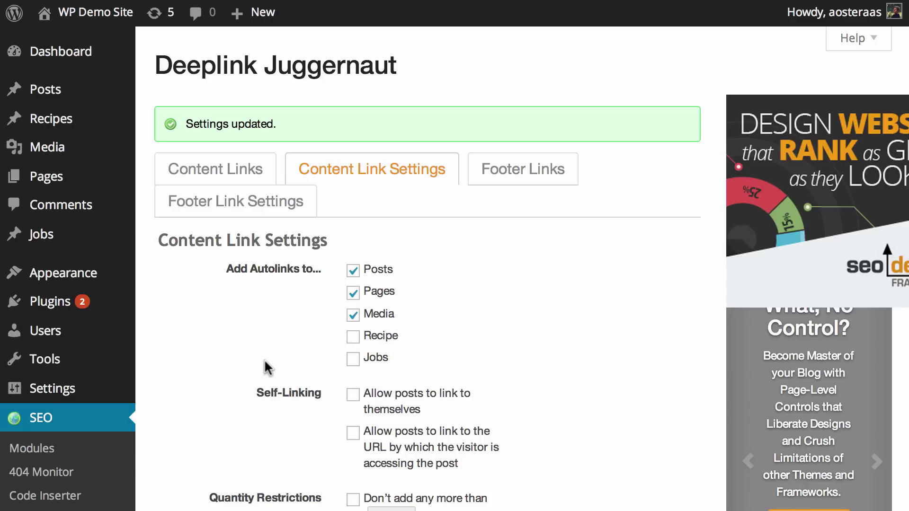
pyautogui.scroll(-3, 265, 361)
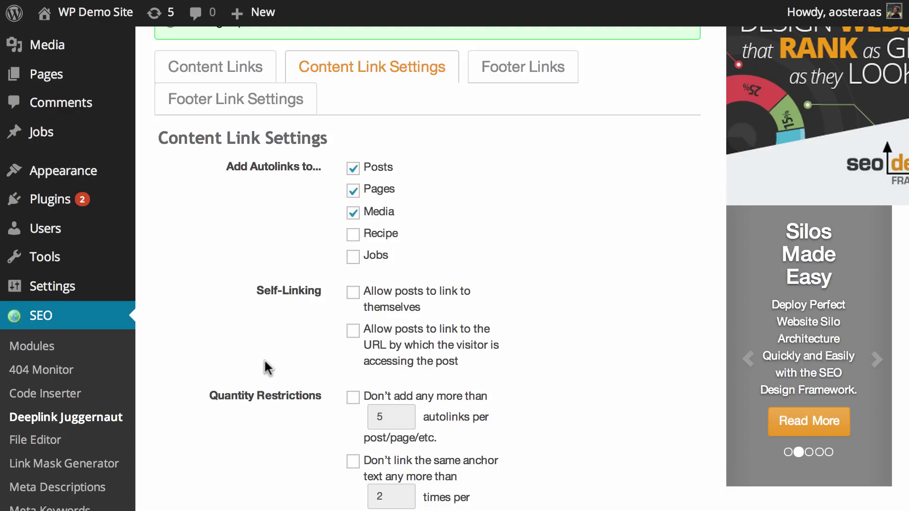
pyautogui.click(354, 292)
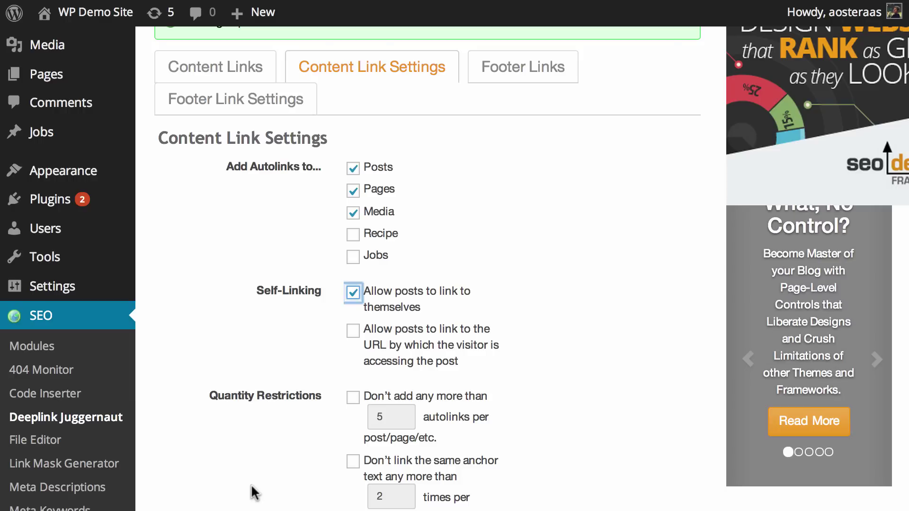
pyautogui.scroll(-5, 255, 493)
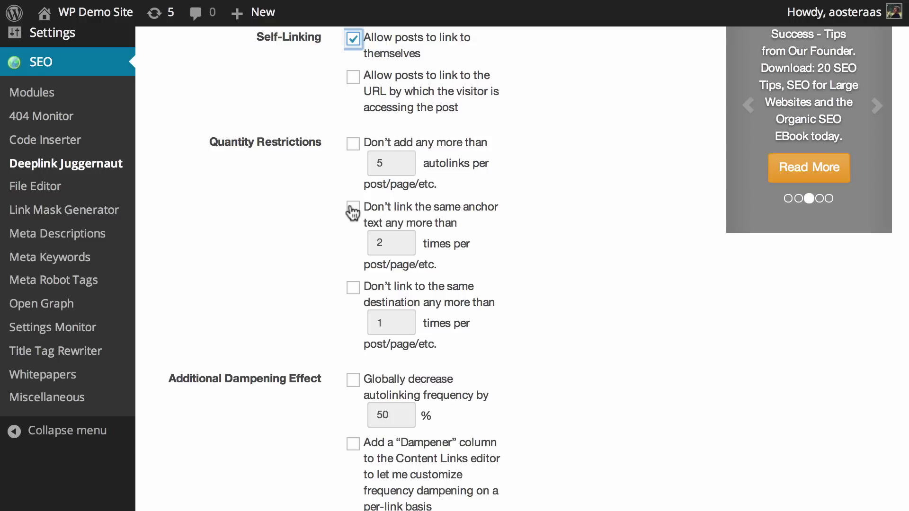
pyautogui.click(352, 210)
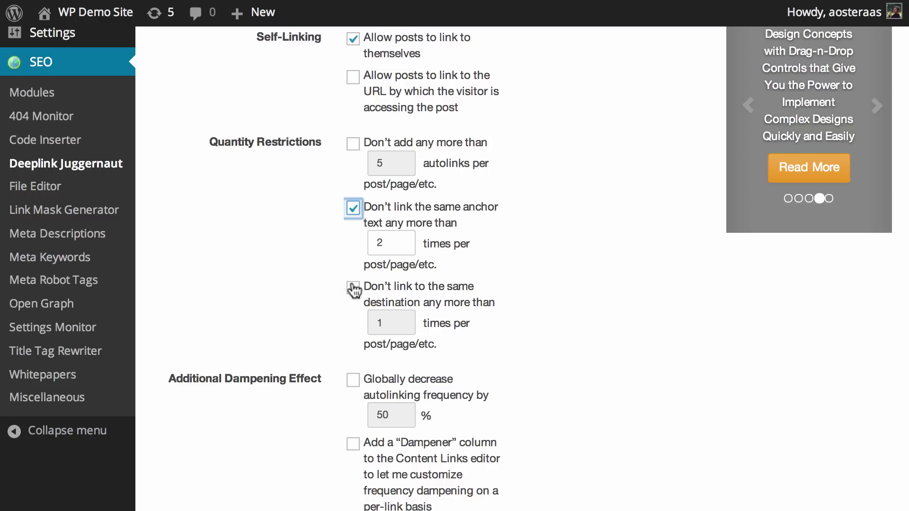
pyautogui.click(353, 289)
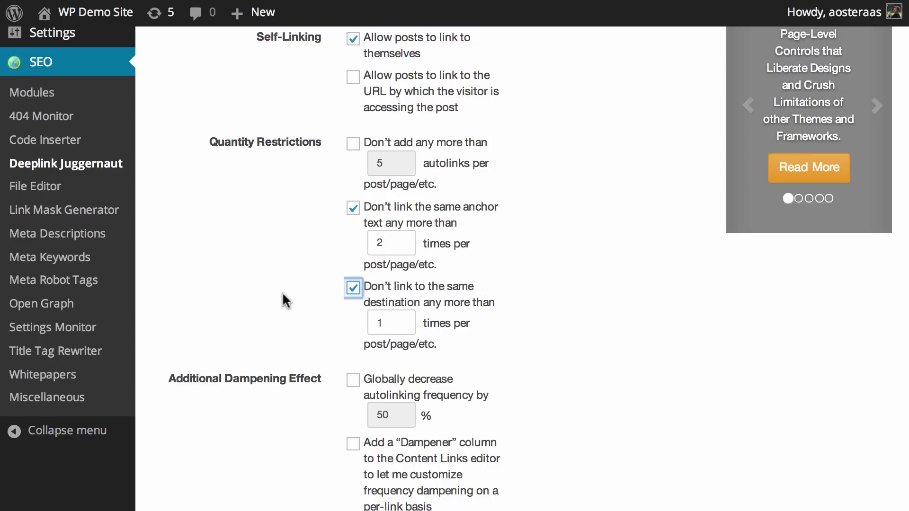
# Leave the global autolinking frequency decrease off and add a Dampener column to the Content Links editor
pyautogui.scroll(-5, 283, 295)
pyautogui.scroll(-3, 282, 291)
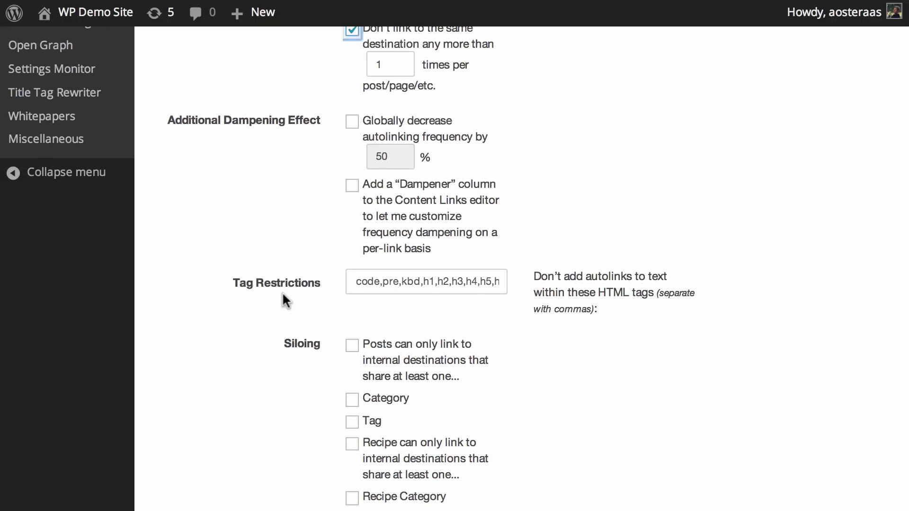
pyautogui.click(365, 137)
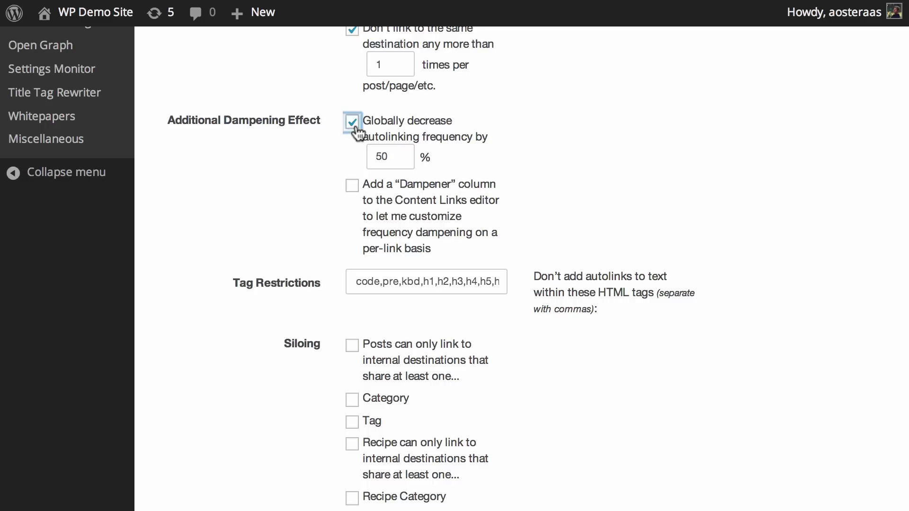
pyautogui.click(353, 122)
pyautogui.click(352, 185)
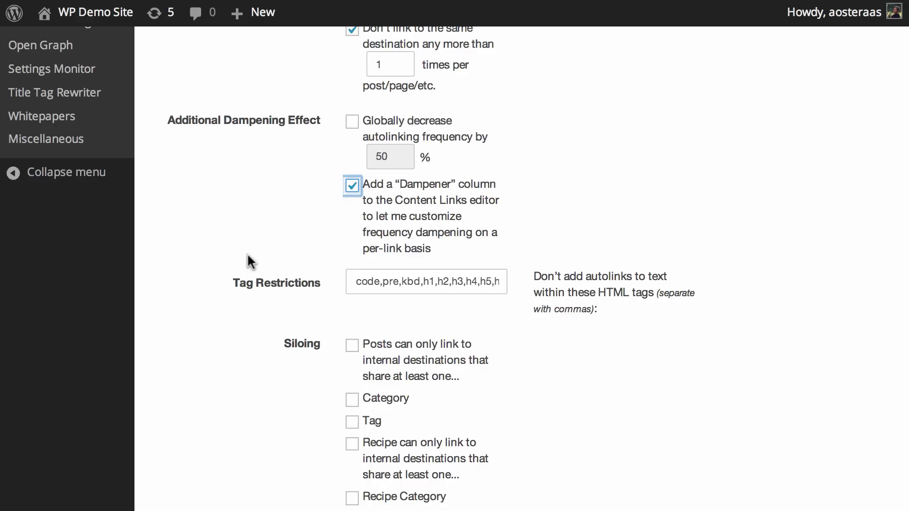
# Review the excluded HTML tags, siloing options and the empty autolink CSS class field
pyautogui.scroll(-2, 247, 252)
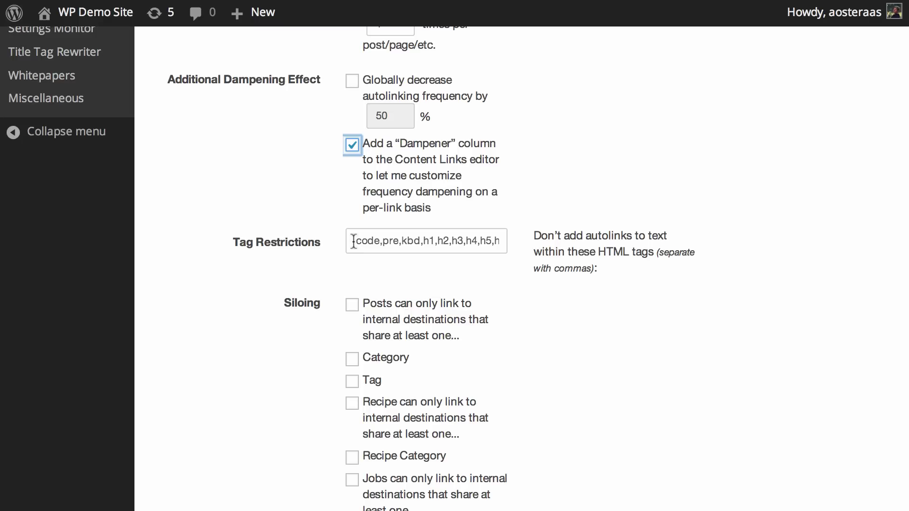
pyautogui.moveTo(354, 242); pyautogui.dragTo(542, 241)
pyautogui.click(516, 303)
pyautogui.scroll(-3, 103, 265)
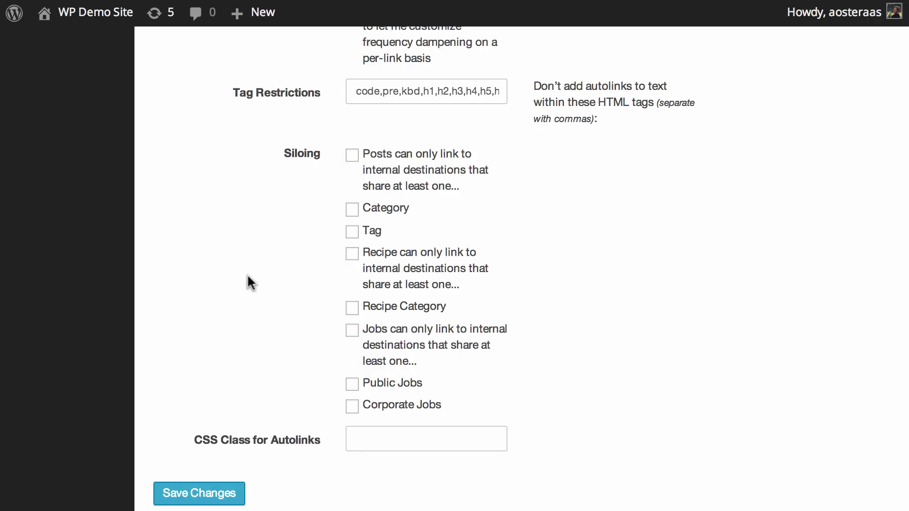
pyautogui.scroll(-3, 247, 273)
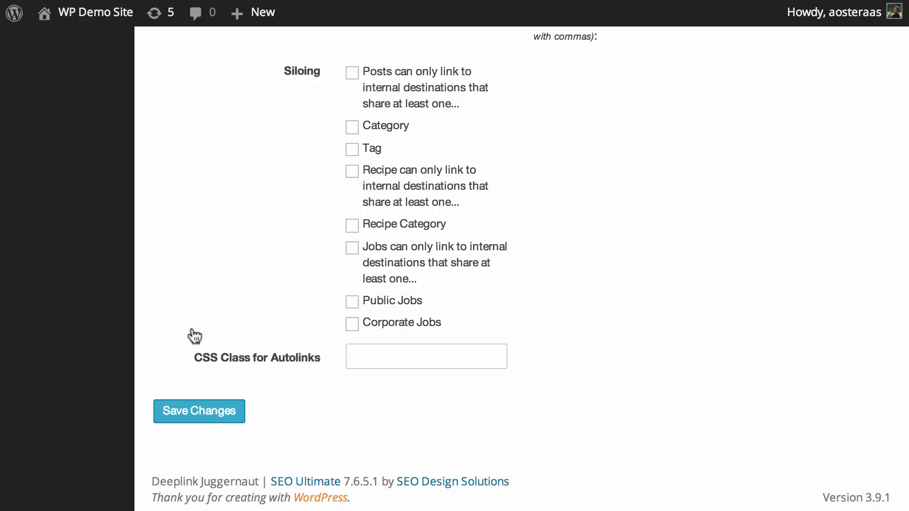
pyautogui.click(165, 410)
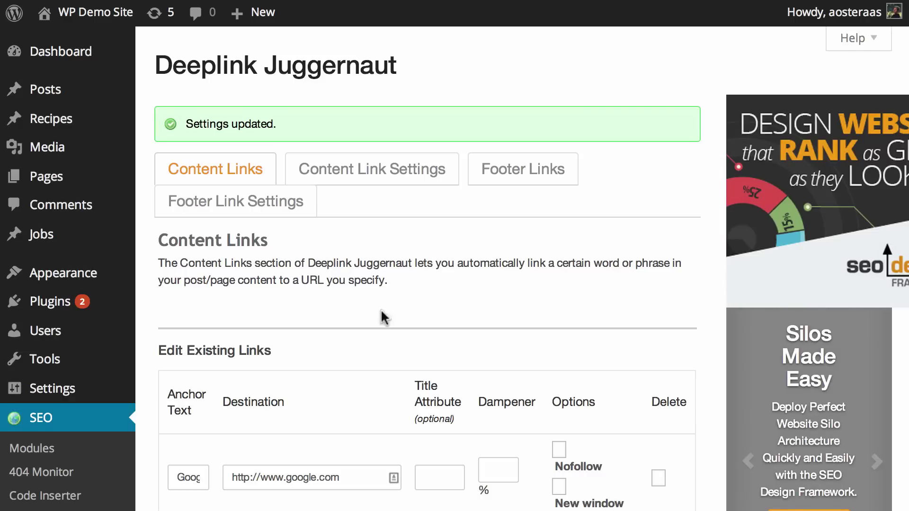
pyautogui.click(516, 180)
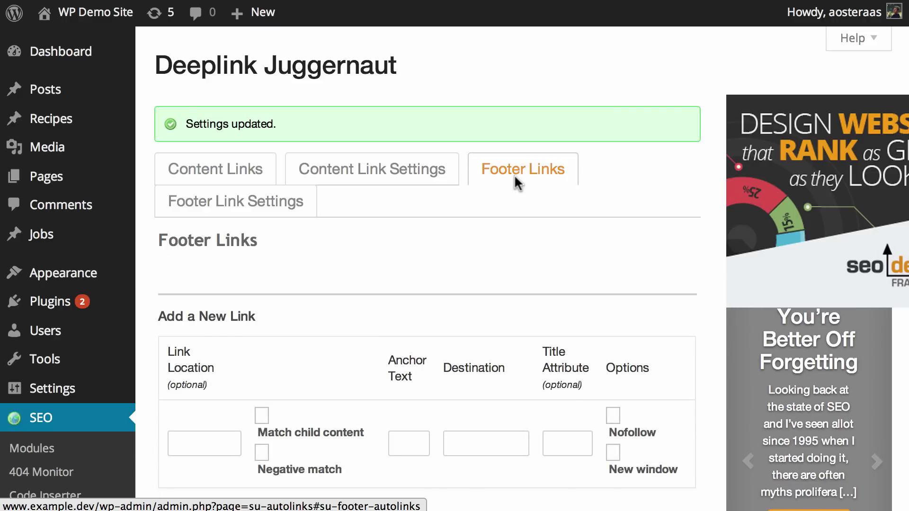
pyautogui.scroll(-3, 514, 179)
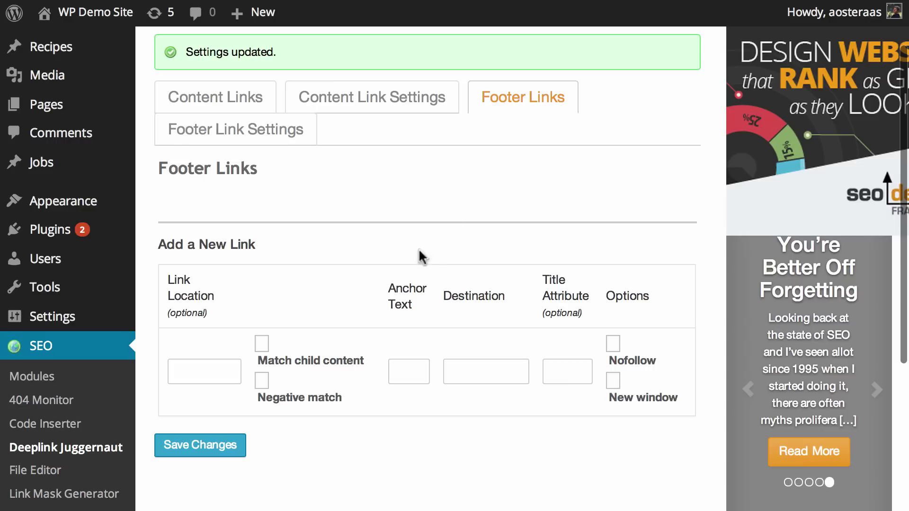
pyautogui.click(395, 365)
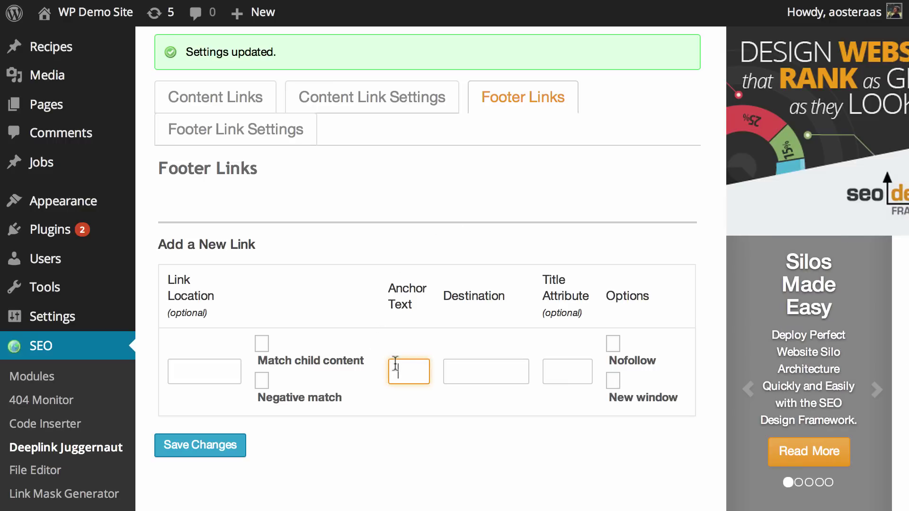
pyautogui.write('wpkube')
pyautogui.press('Tab')
pyautogui.write('t')
pyautogui.press('BackSpace')
pyautogui.write('http')
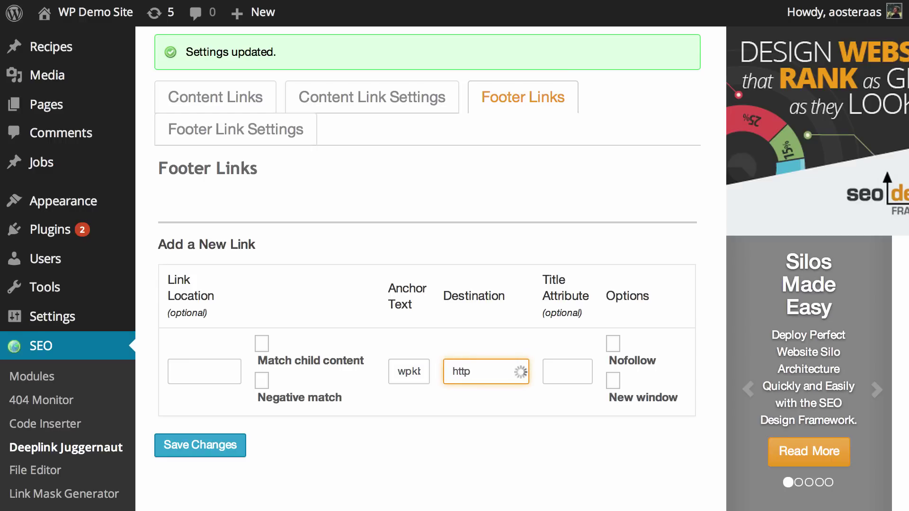
pyautogui.write('://www.wpkb.c')
pyautogui.write('om')
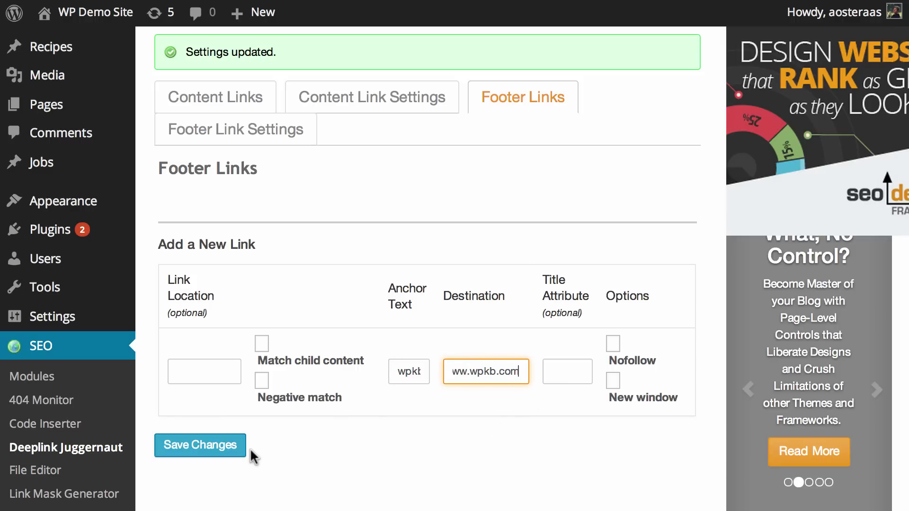
pyautogui.click(239, 453)
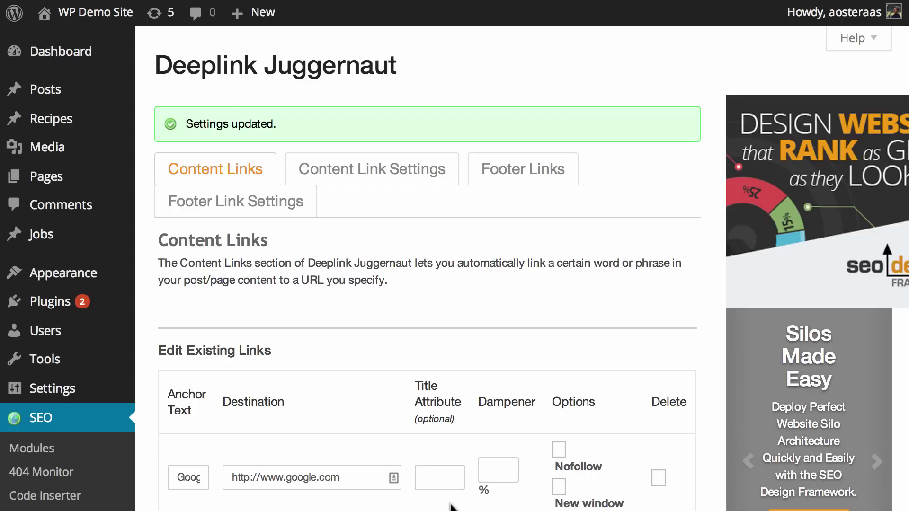
# Try editing the footer link section format, then restore its centring style unchanged
pyautogui.click(242, 210)
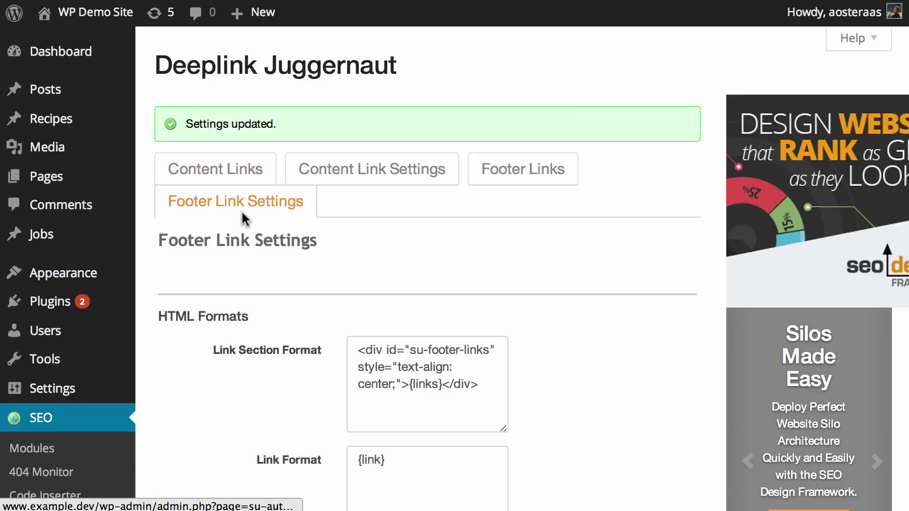
pyautogui.scroll(-4, 267, 212)
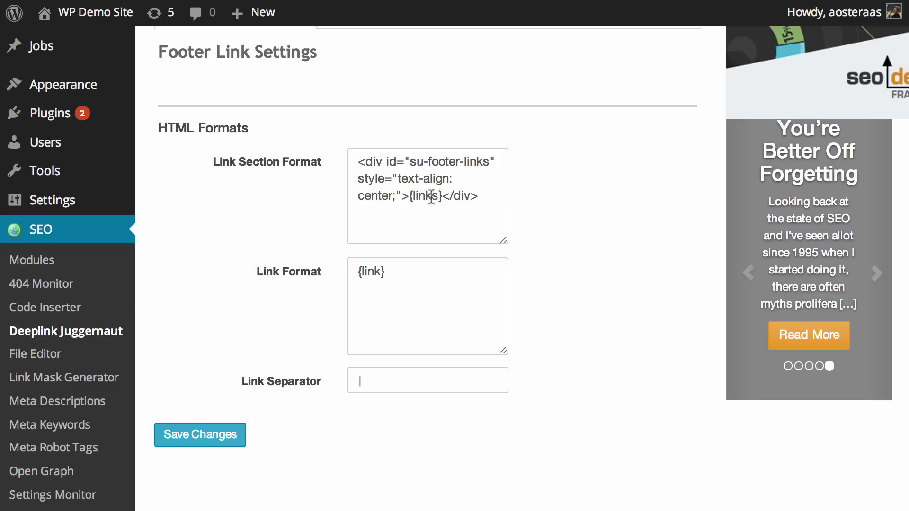
pyautogui.click(402, 194)
pyautogui.moveTo(402, 194); pyautogui.dragTo(359, 182)
pyautogui.press('BackSpace')
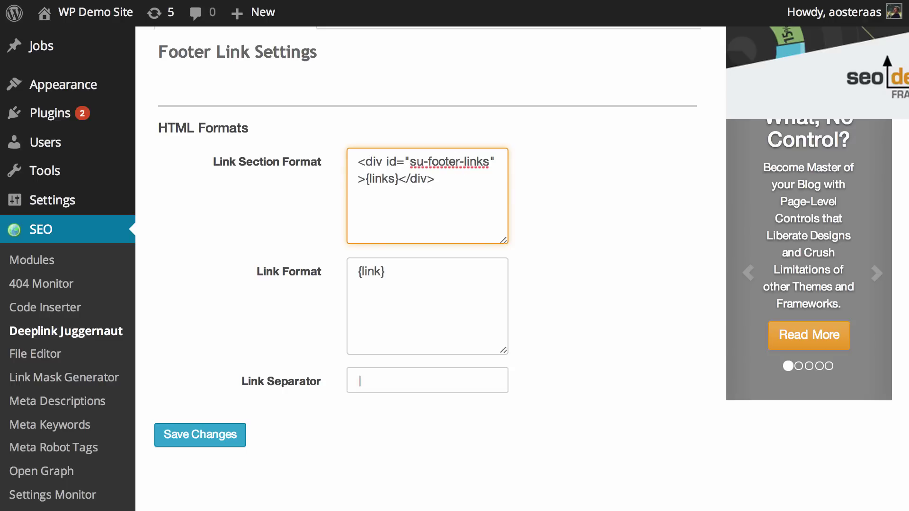
pyautogui.press('super+z')
pyautogui.click(475, 284)
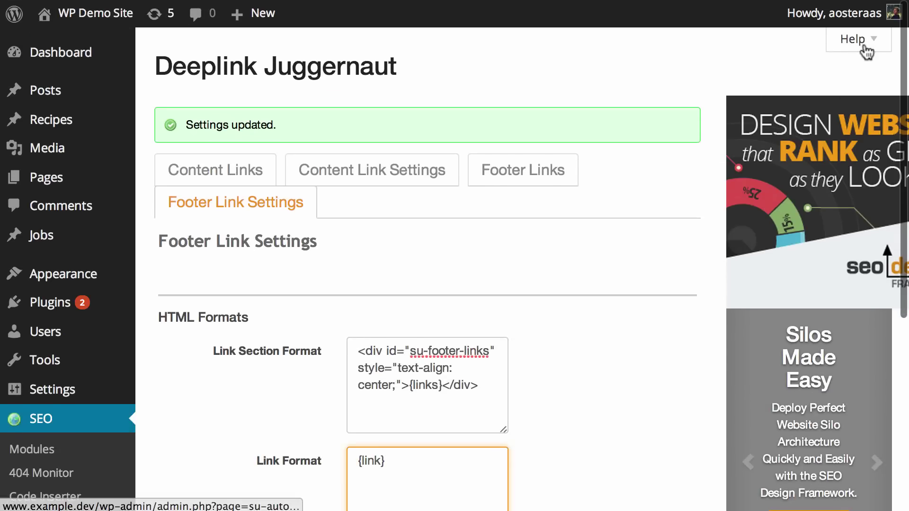
# Consult the footer link settings help and set the Link Separator to >>
pyautogui.click(866, 50)
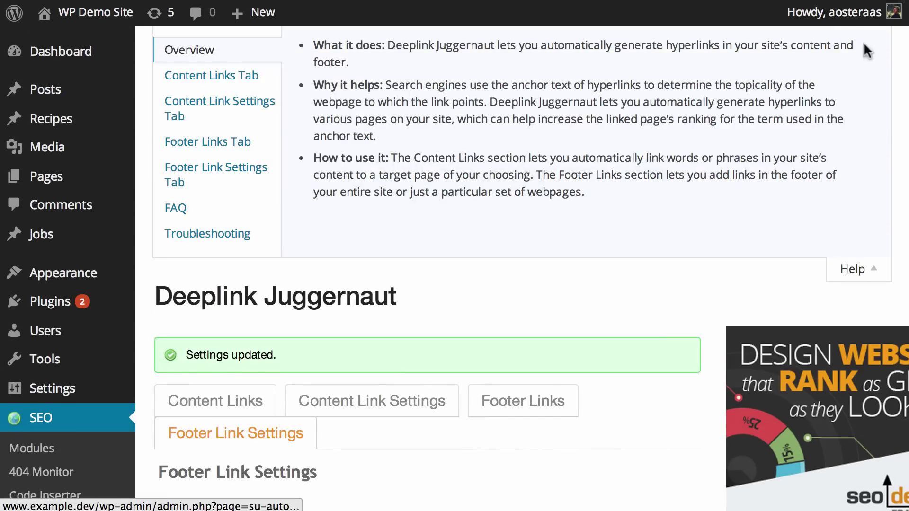
pyautogui.click(216, 174)
pyautogui.scroll(-10, 562, 144)
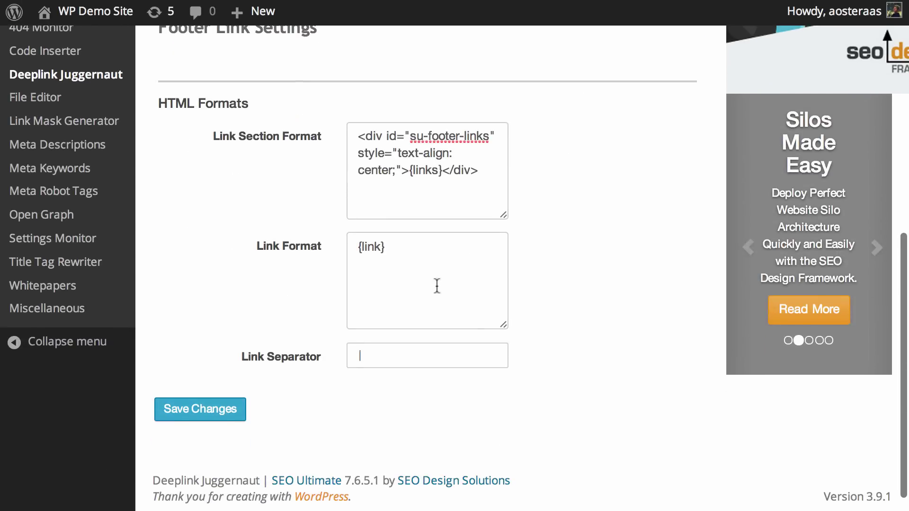
pyautogui.click(400, 362)
pyautogui.write('||')
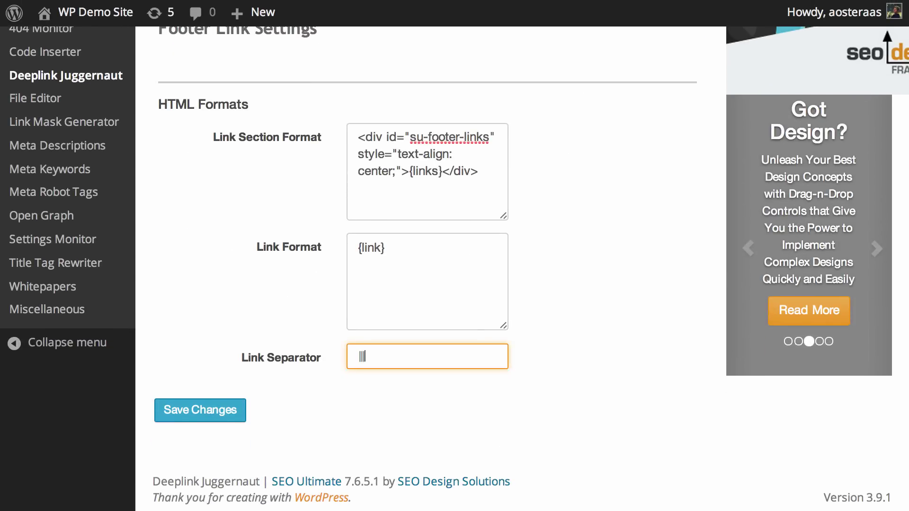
pyautogui.press('BackSpace')
pyautogui.press('BackSpace')
pyautogui.write('>>')
pyautogui.click(224, 429)
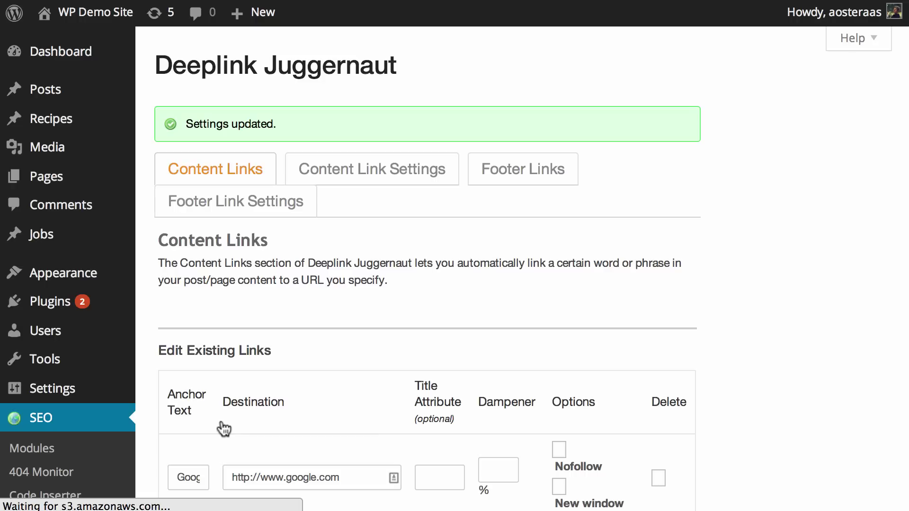